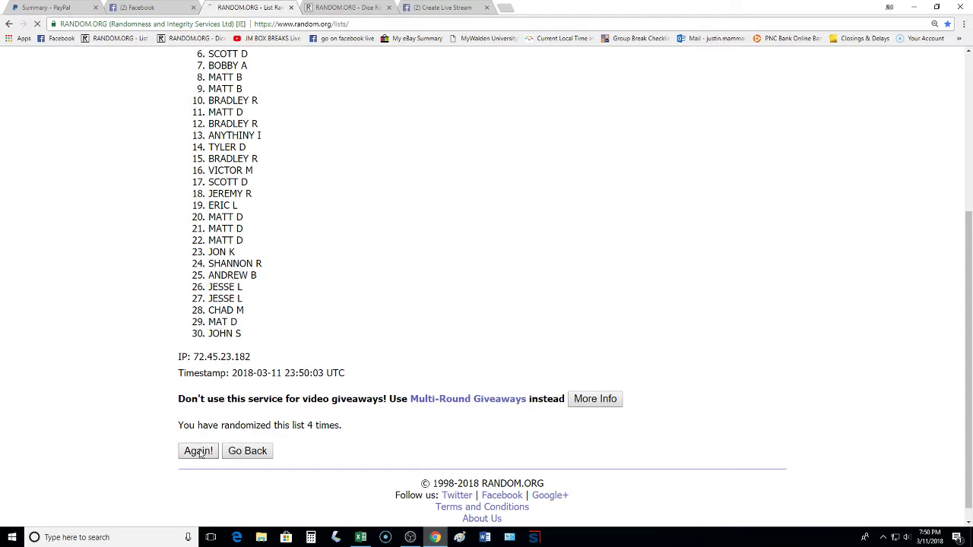
Step: Re-randomize the participant list repeatedly until it has been shuffled 10 times
left_click(195, 453)
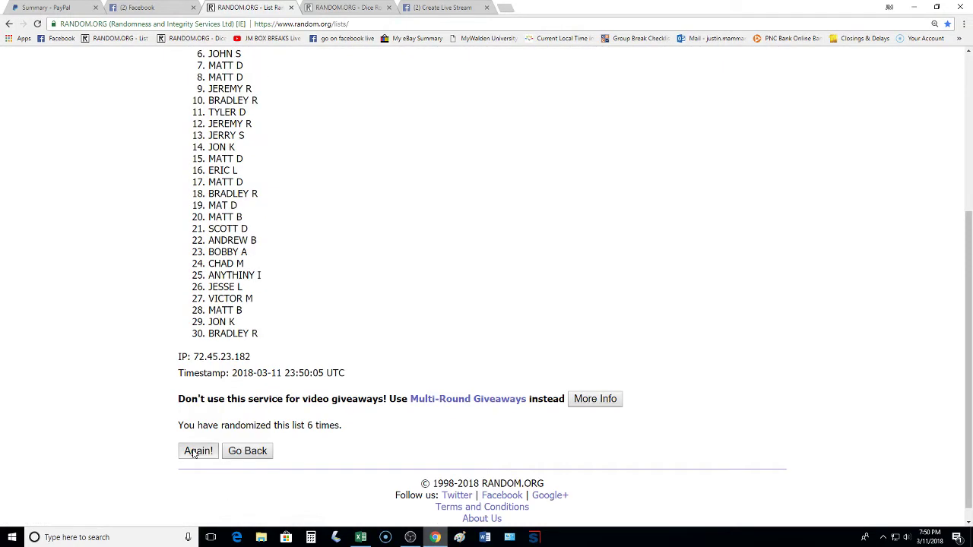
left_click(196, 454)
left_click(196, 454)
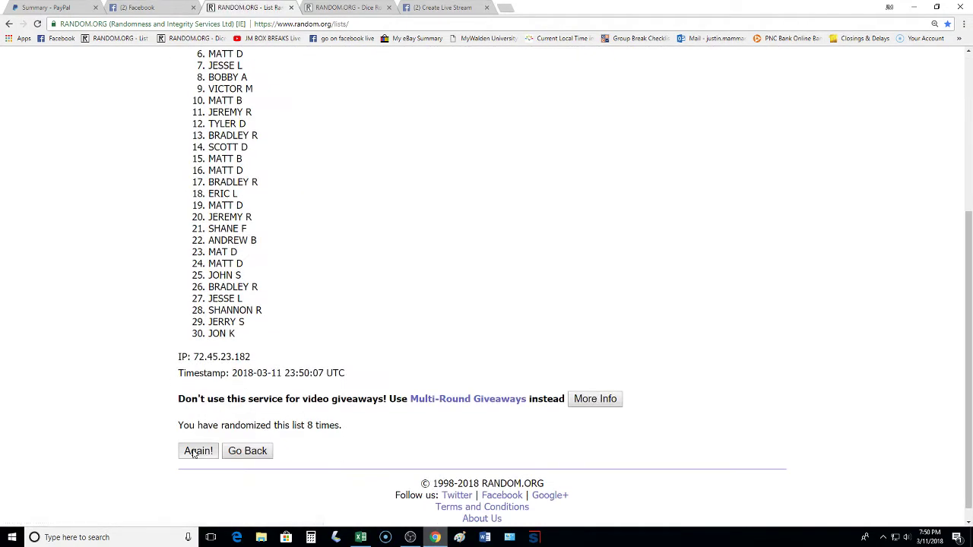
left_click(196, 453)
left_click(194, 453)
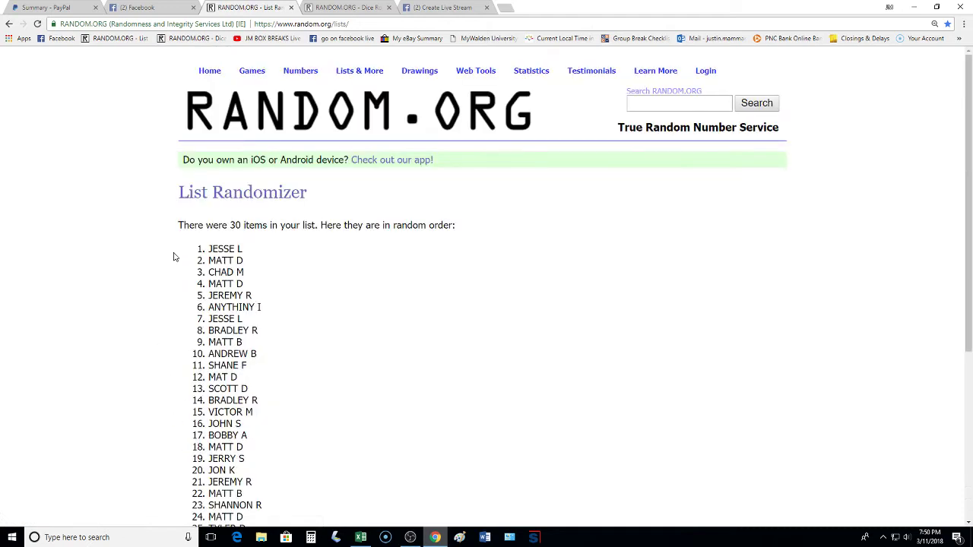
Step: Copy all 30 names of the final randomized list
left_click_drag(175, 254, 322, 317)
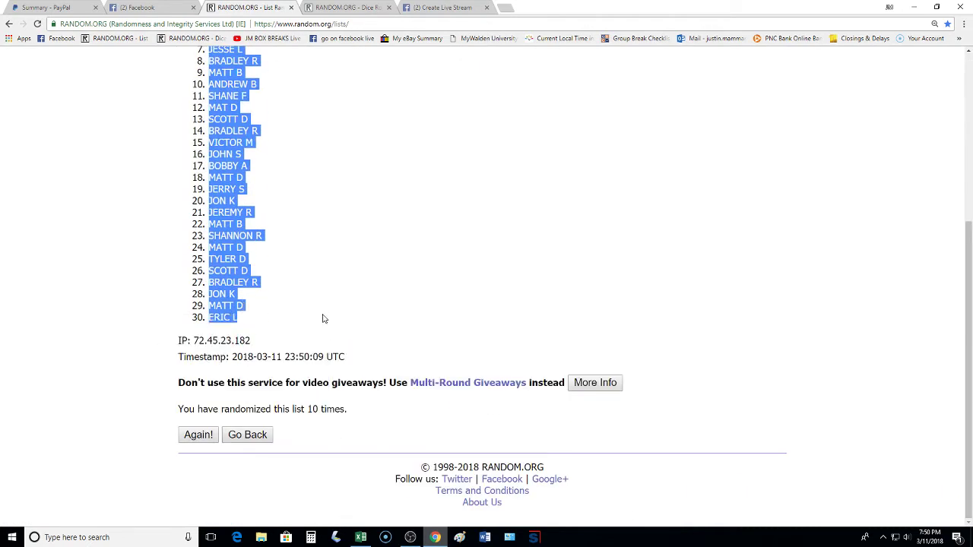
right_click(225, 268)
left_click(243, 273)
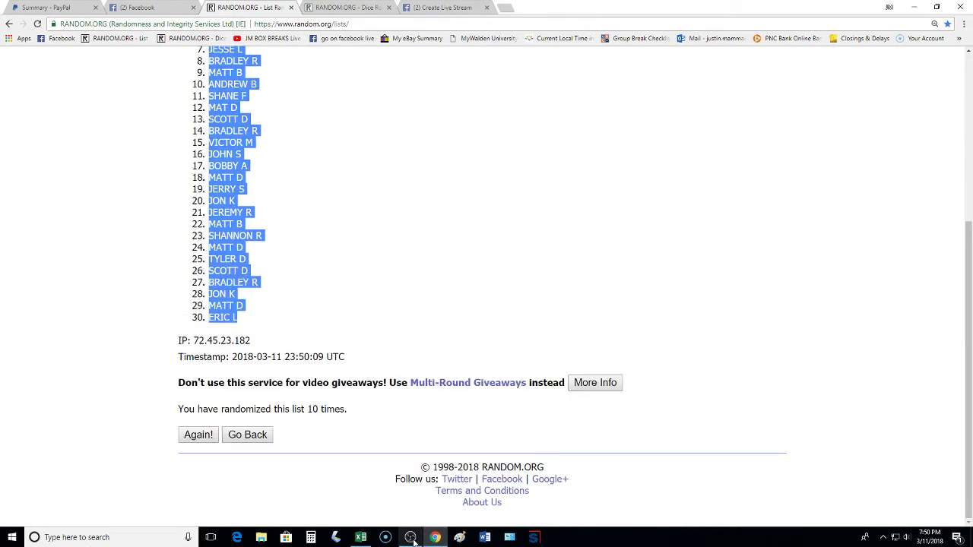
Step: Switch to the Excel workbook and paste the randomized names over column B, keeping the source formatting
left_click(361, 537)
scroll(239, 266, "up", 6)
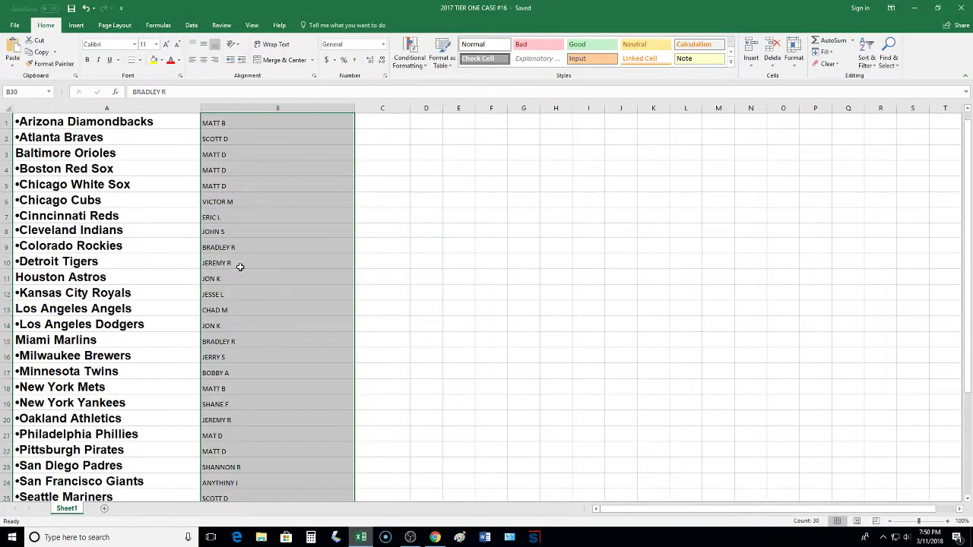
right_click(290, 119)
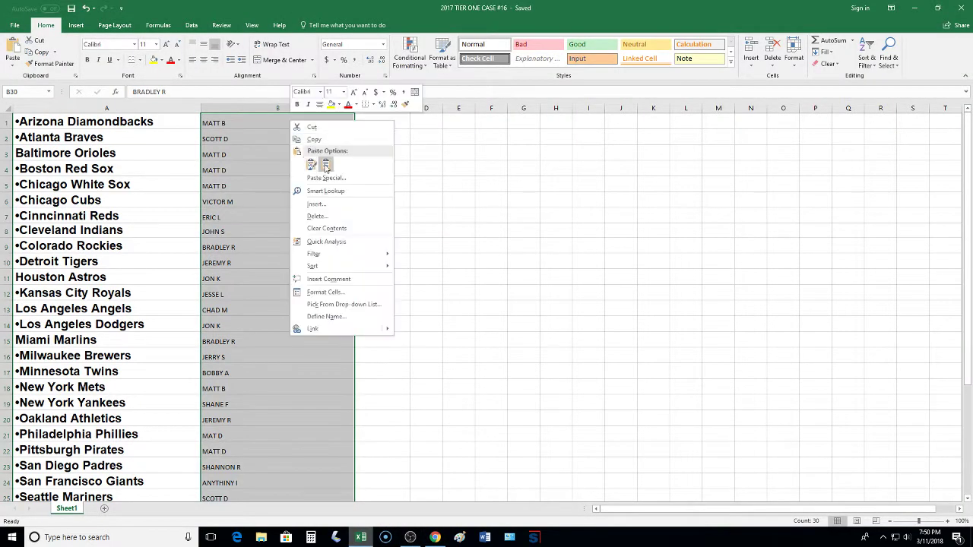
left_click(312, 164)
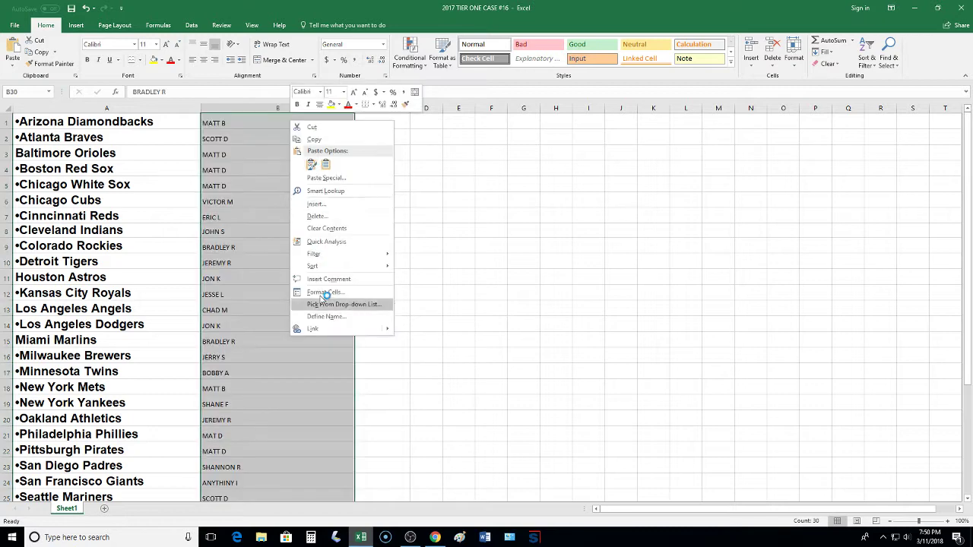
left_click(313, 165)
Step: Set the font size of the pasted names in column B to 22 and save the workbook
scroll(302, 170, "down", 6)
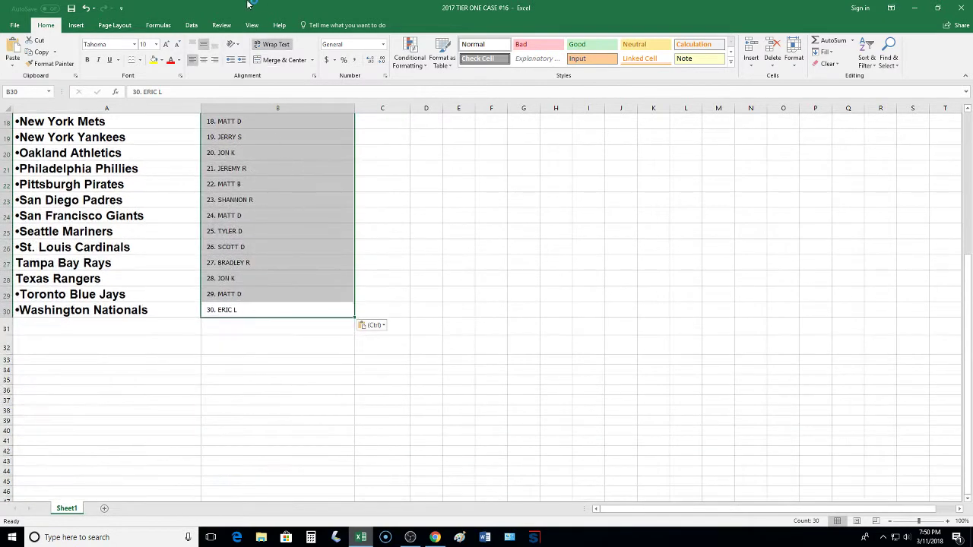
left_click(155, 44)
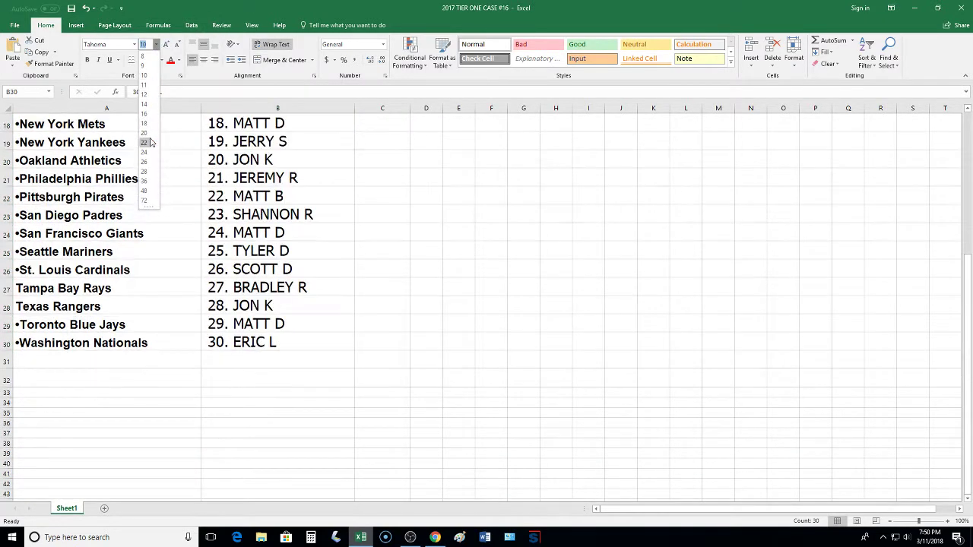
left_click(145, 142)
left_click(218, 179)
scroll(249, 159, "up", 6)
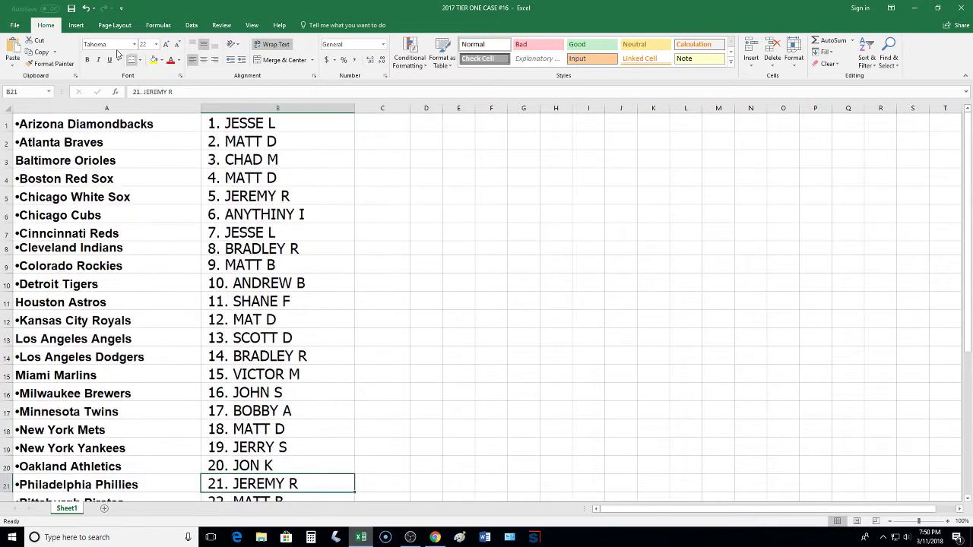
left_click(71, 8)
Step: Review which participant is paired with each baseball team, from Arizona Diamondbacks down to Washington Nationals
left_click(224, 210)
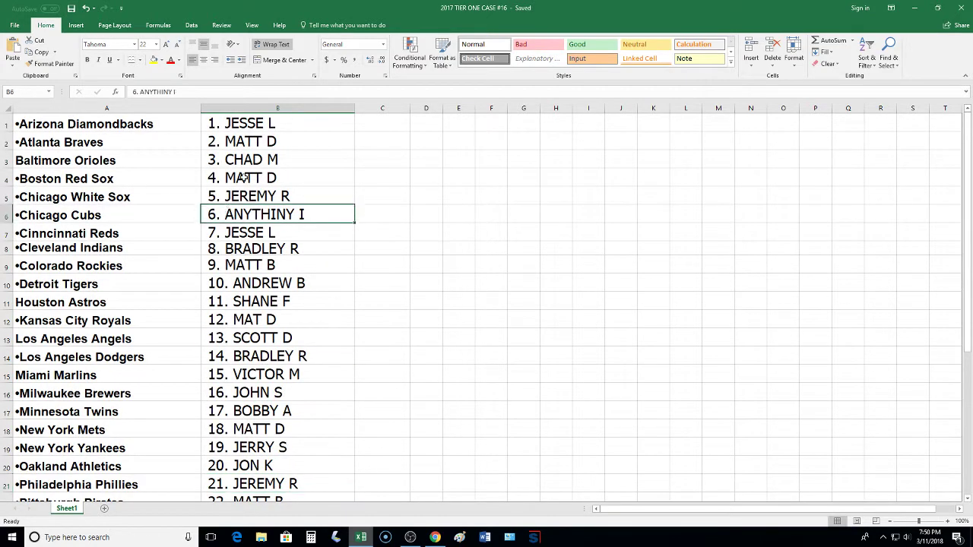
left_click(251, 147)
left_click(270, 124)
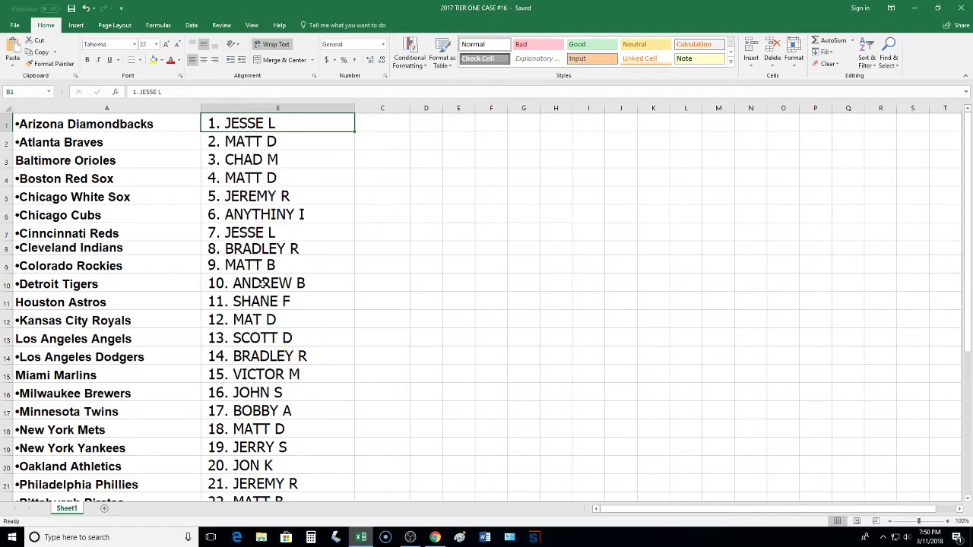
scroll(254, 323, "down", 1)
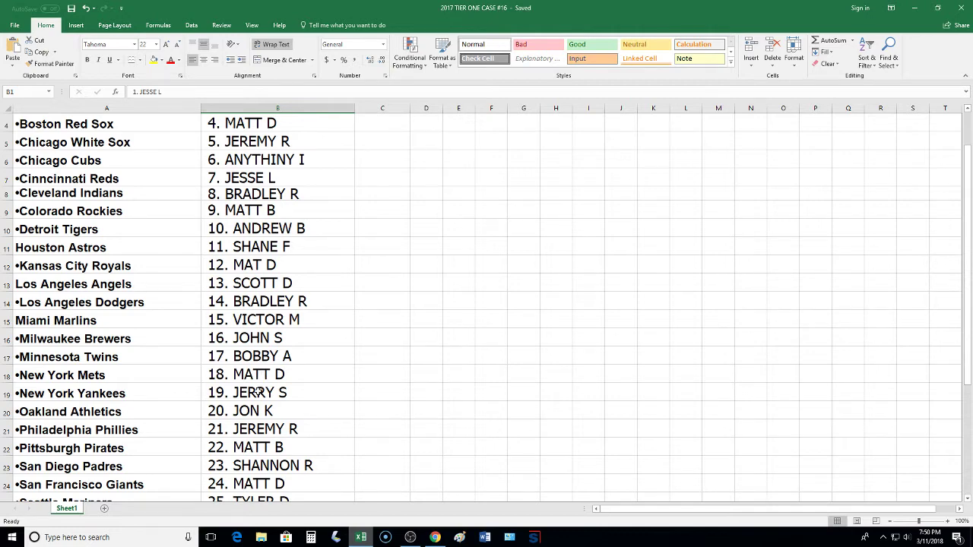
scroll(257, 403, "down", 1)
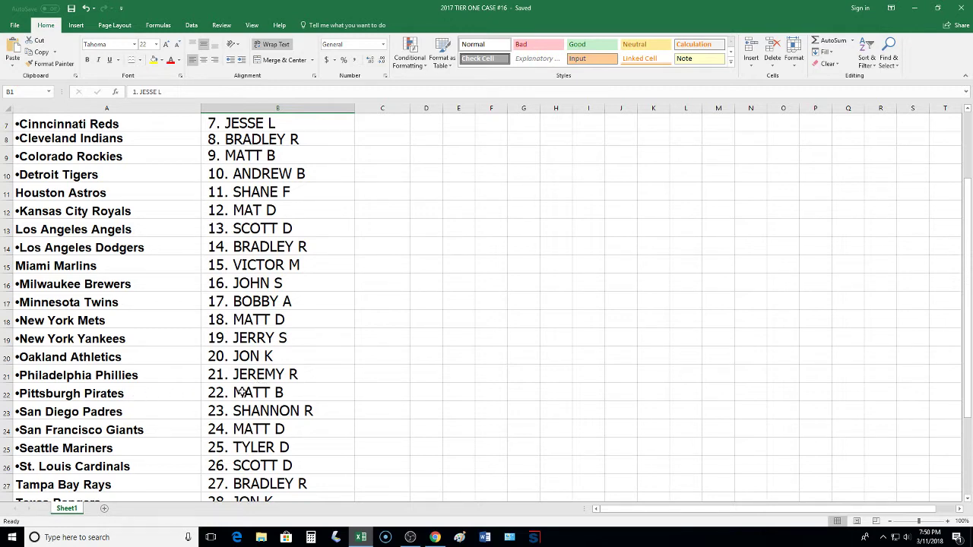
scroll(286, 399, "down", 1)
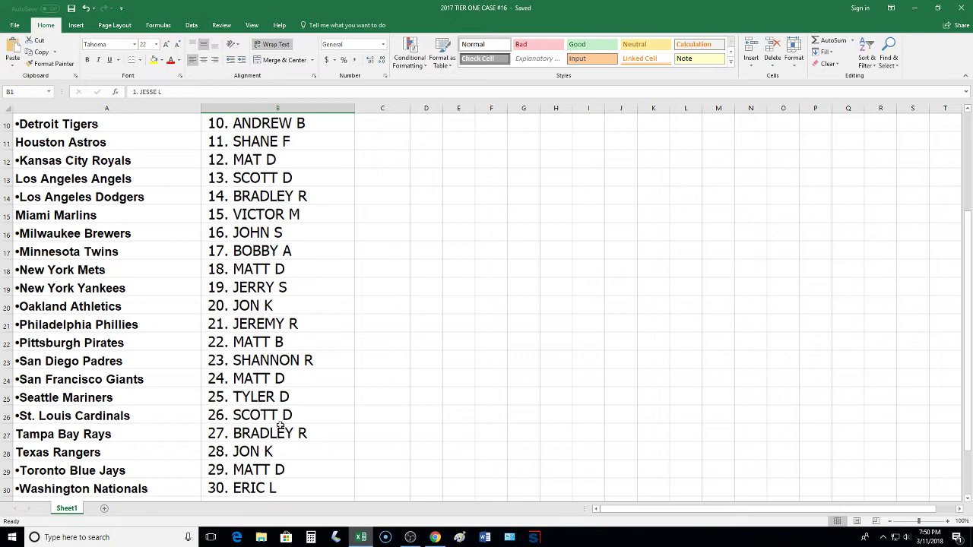
scroll(279, 419, "down", 1)
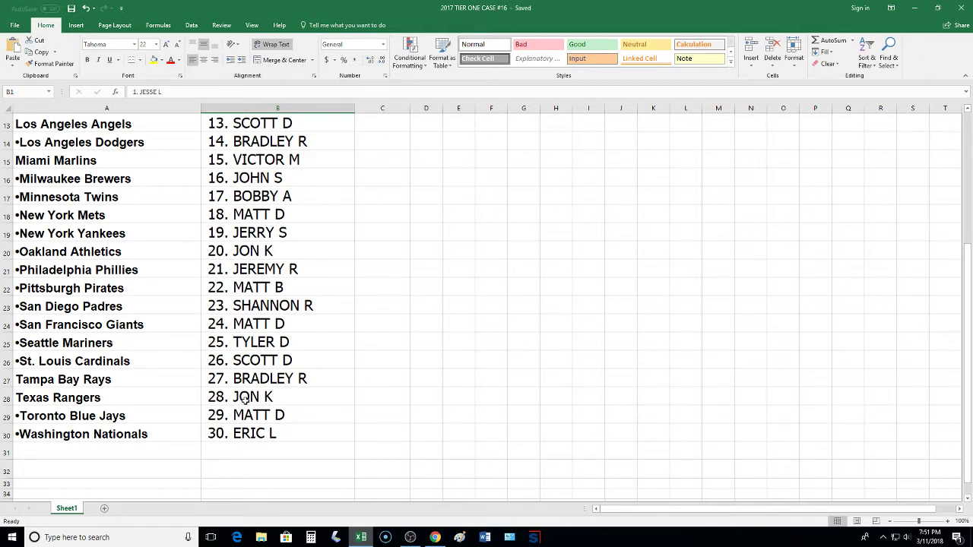
scroll(245, 401, "up", 1)
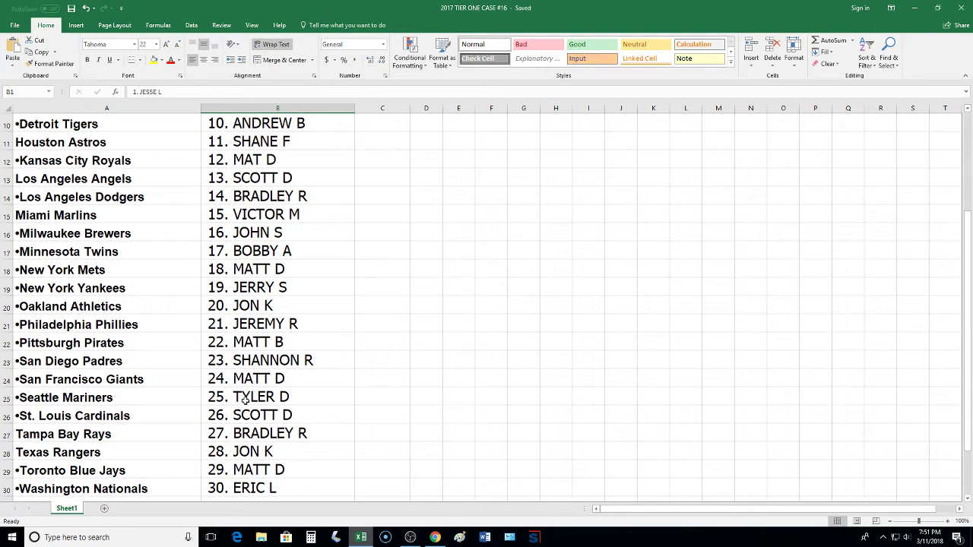
scroll(245, 401, "up", 2)
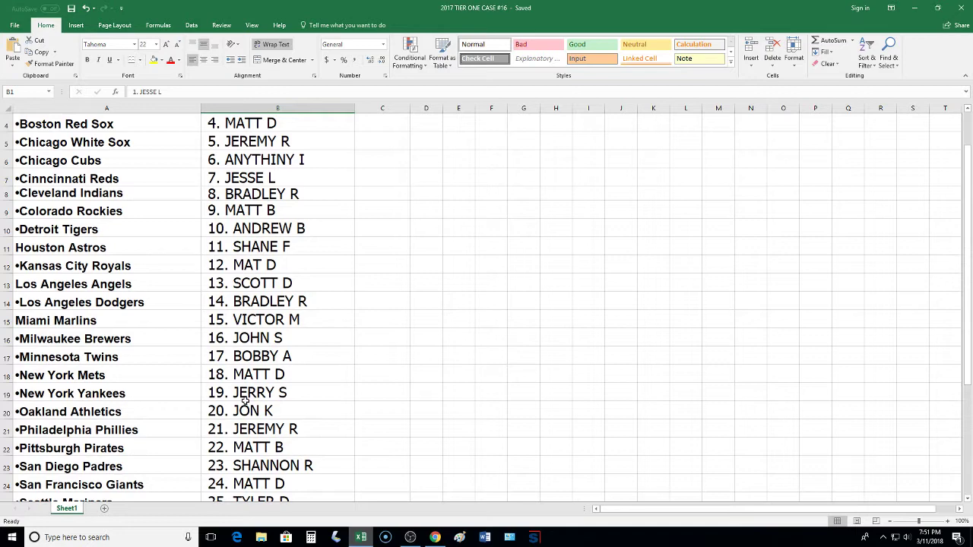
scroll(244, 400, "up", 1)
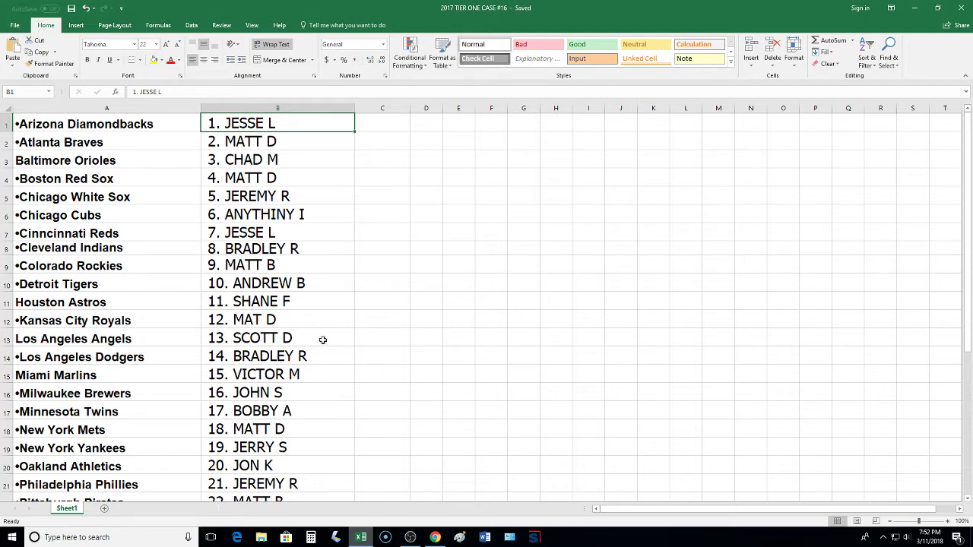
scroll(319, 340, "down", 6)
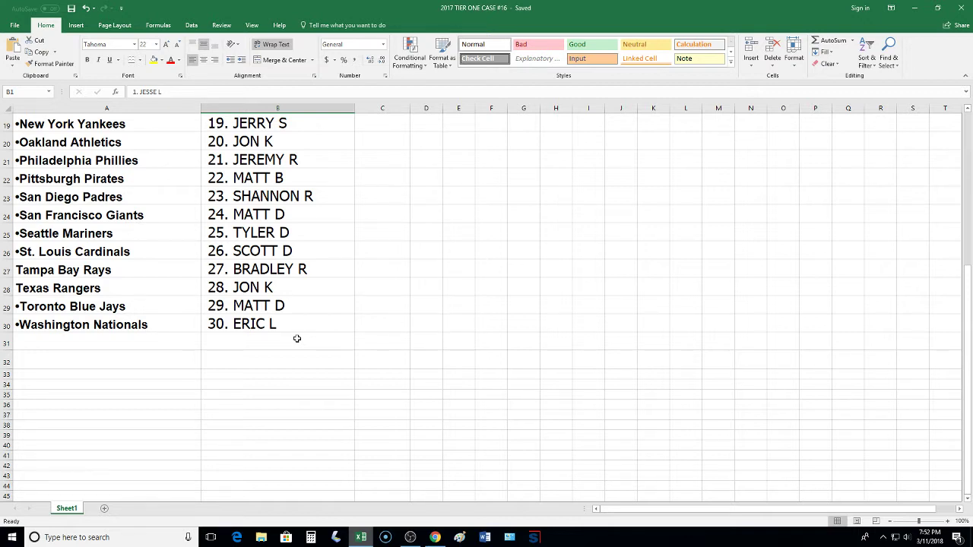
scroll(288, 300, "up", 6)
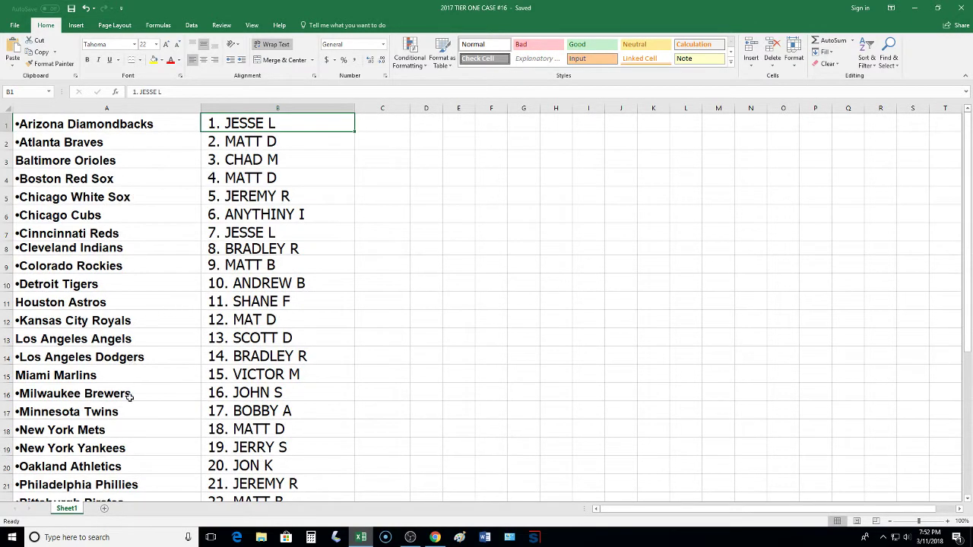
Step: Replace the participant beside New York Mets with the name of the Philadelphia Phillies participant
left_click(246, 428)
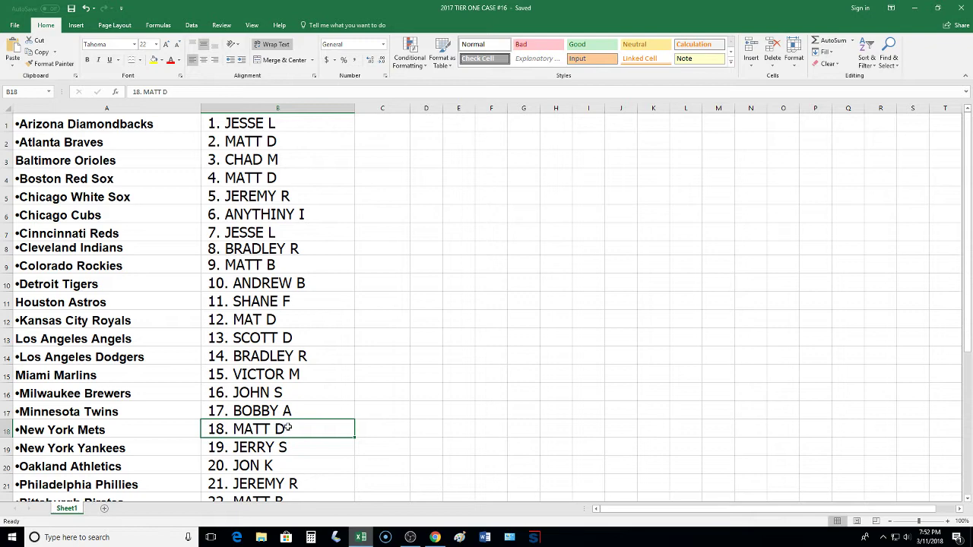
scroll(288, 429, "down", 2)
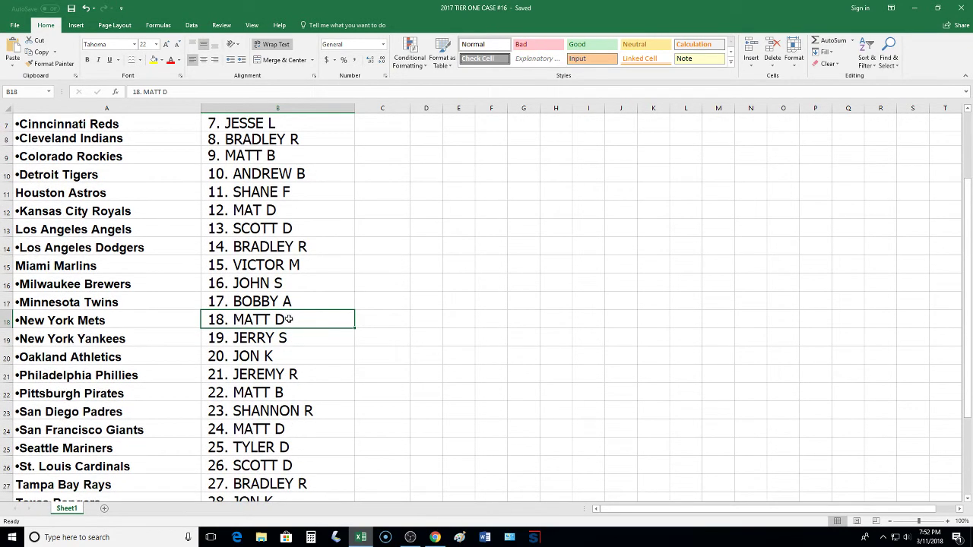
type("jerem")
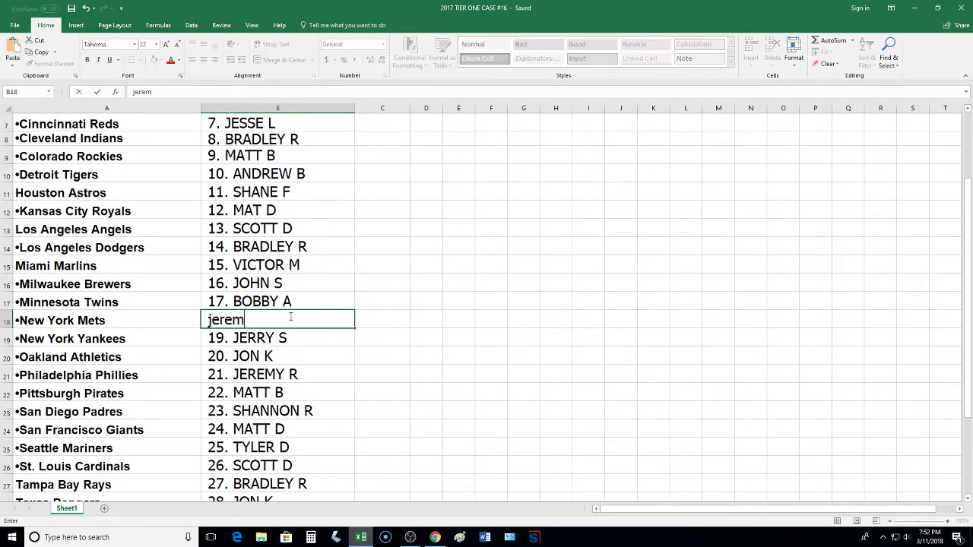
type("y r")
left_click(256, 392)
Step: Replace the participant beside Philadelphia Phillies with the original New York Mets participant's name and save the workbook
left_click(267, 375)
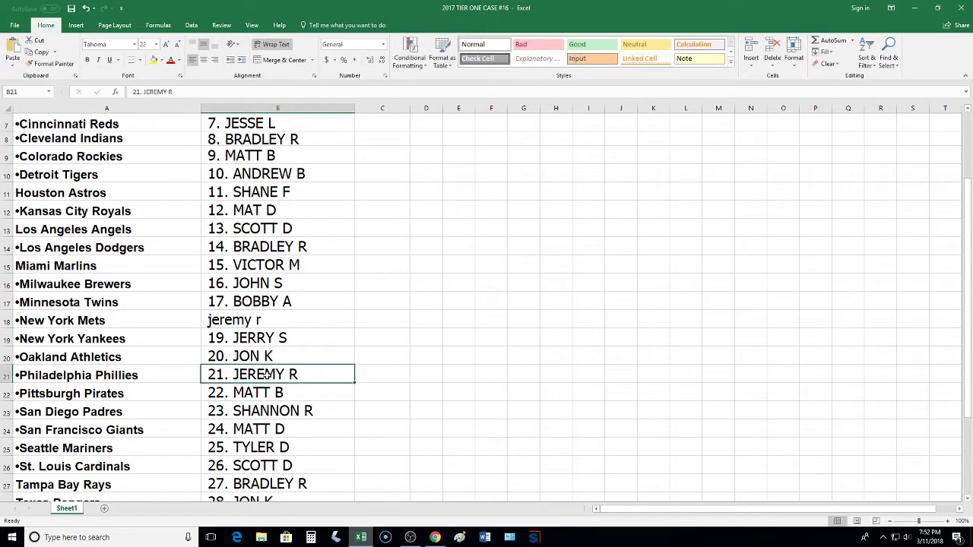
type("matt d")
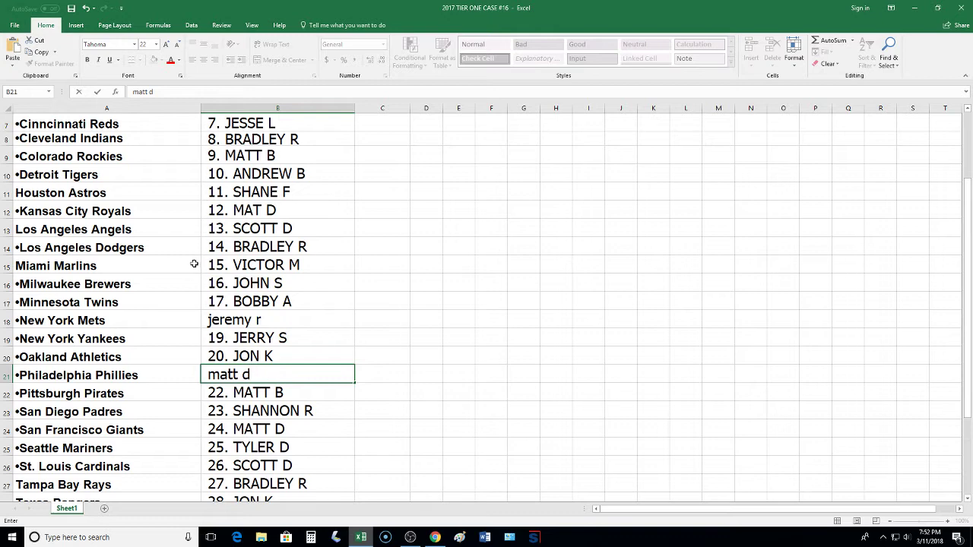
left_click(194, 263)
left_click(71, 8)
scroll(270, 319, "up", 2)
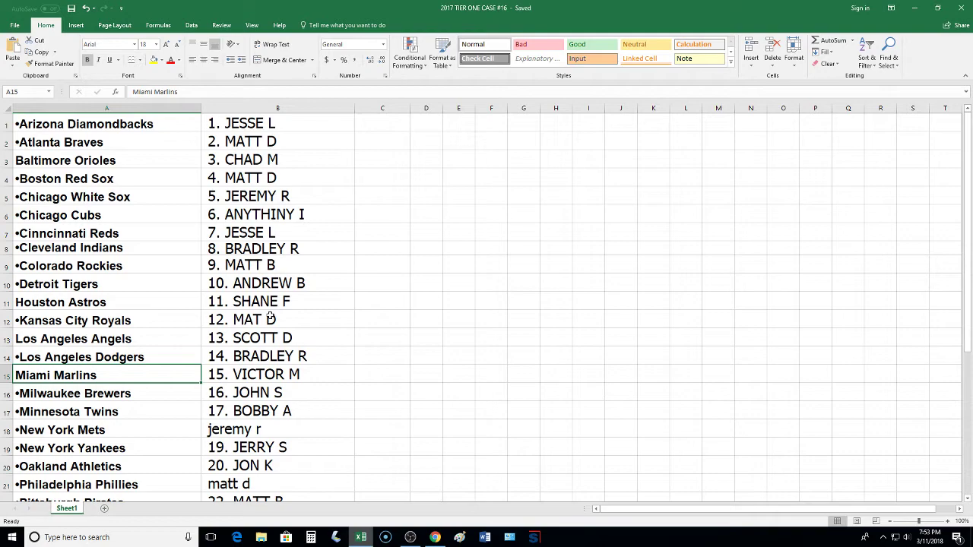
Step: Switch to OBS and make MAIN SCREEN the active scene
left_click(410, 537)
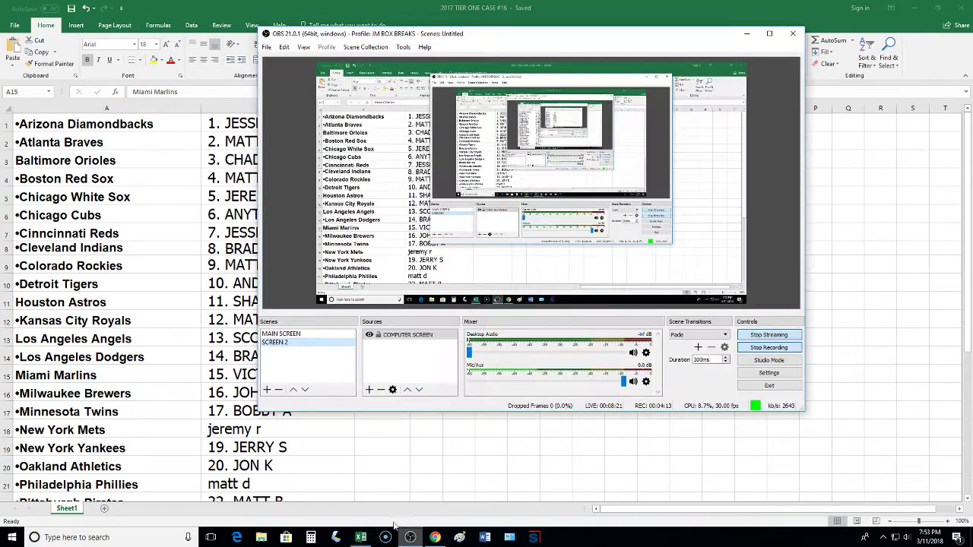
left_click(311, 348)
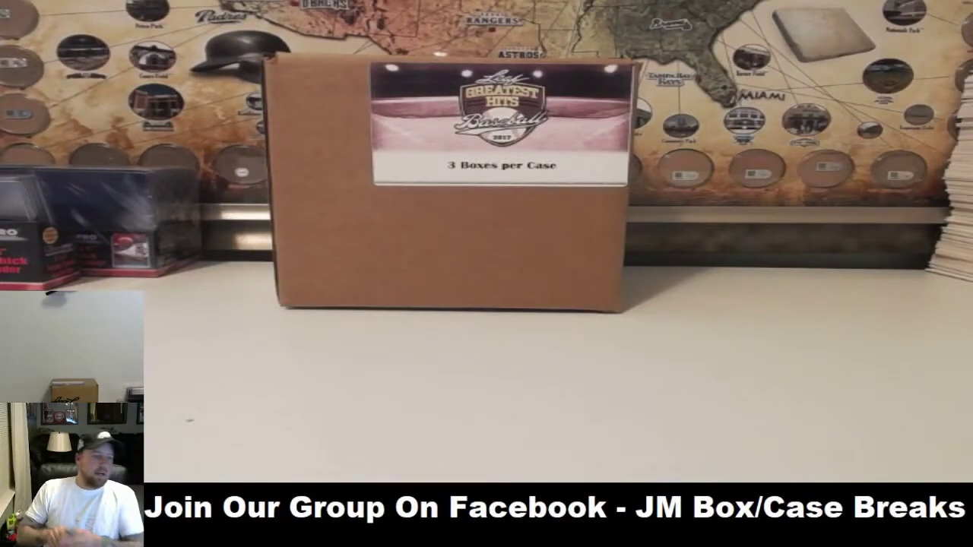